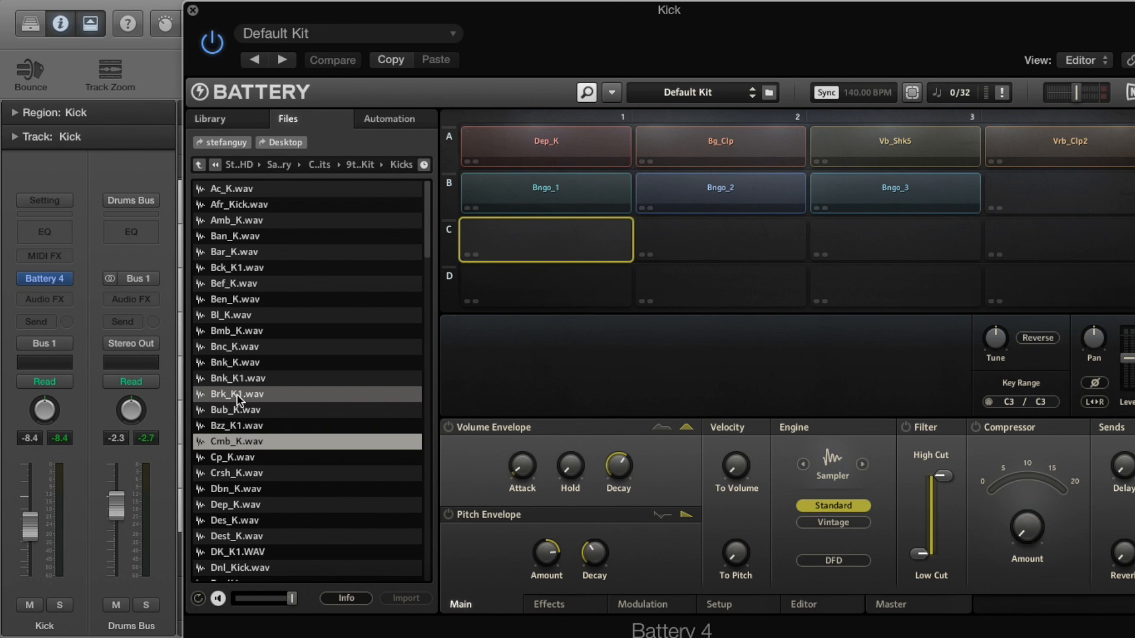
# Step: Audition the kick samples in the Kicks folder from Bzz_K1.wav through Dbn_K.wav
pyautogui.click(235, 422)
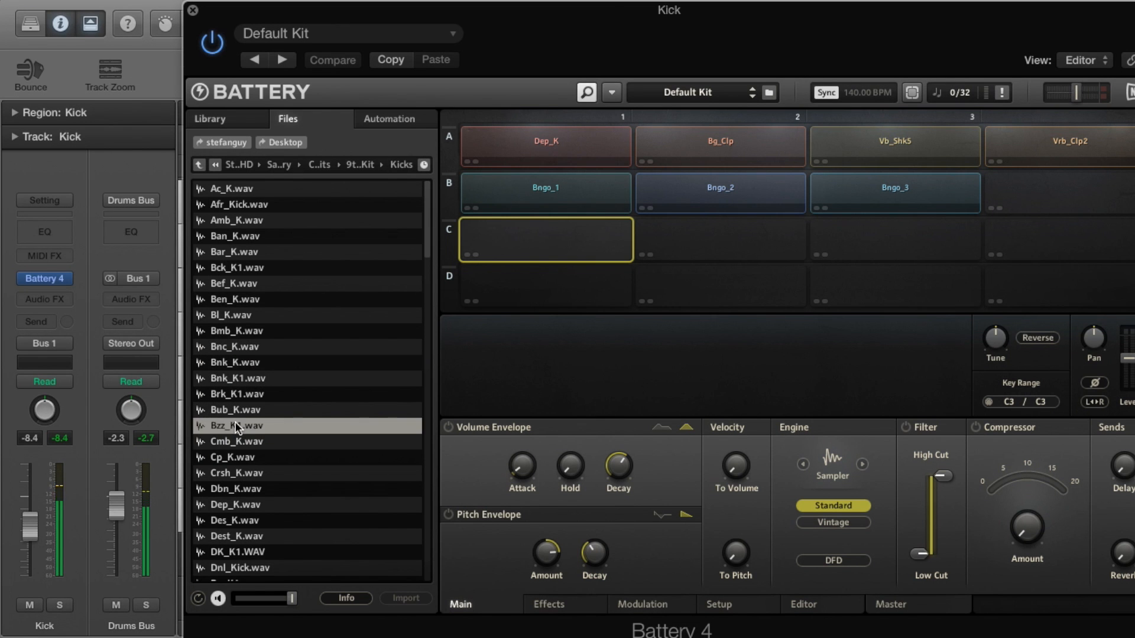
pyautogui.press('Down')
pyautogui.press('Down')
pyautogui.press('Down')
pyautogui.press('Down')
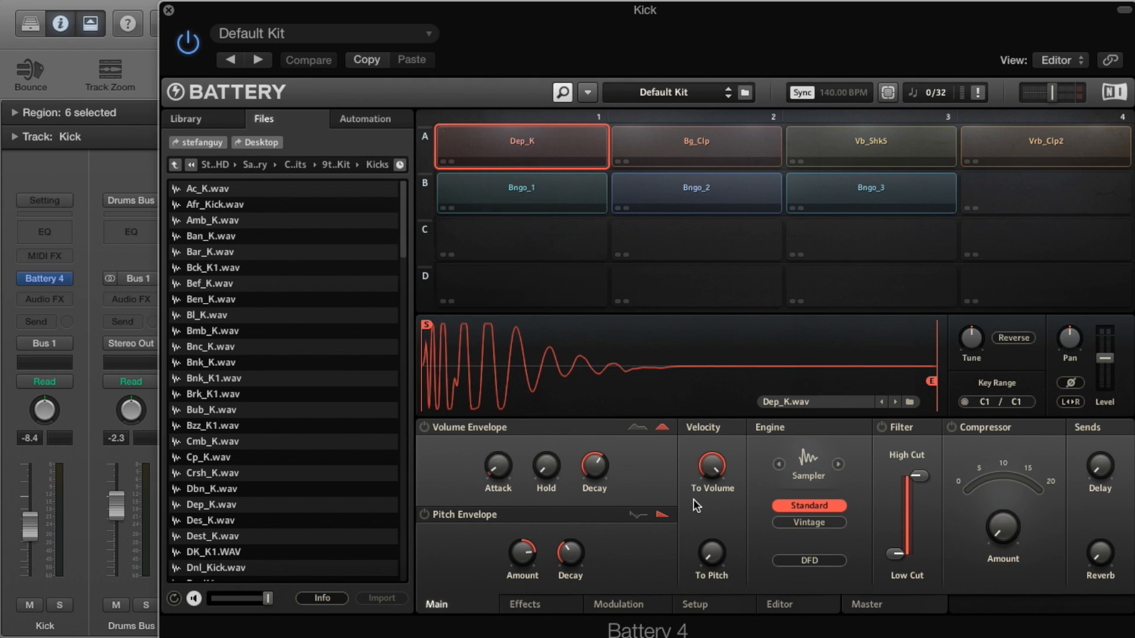
# Step: Turn the Dep_K cell's velocity-to-volume amount fully down and select the Bg_Clp cell
pyautogui.moveTo(711, 470); pyautogui.dragTo(678, 634)
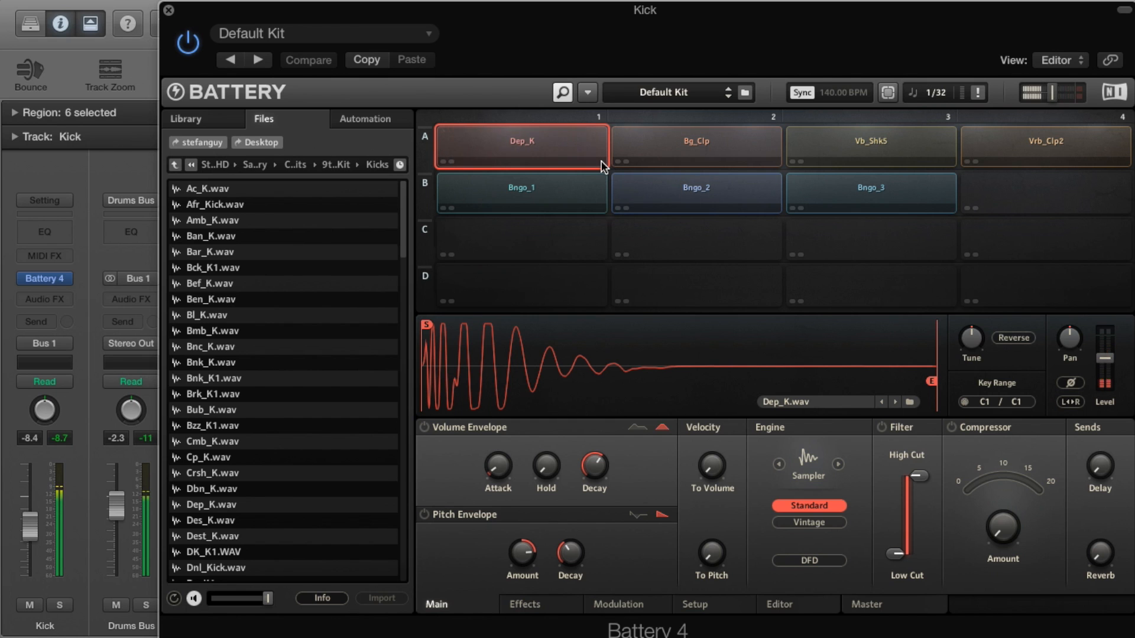
pyautogui.click(693, 147)
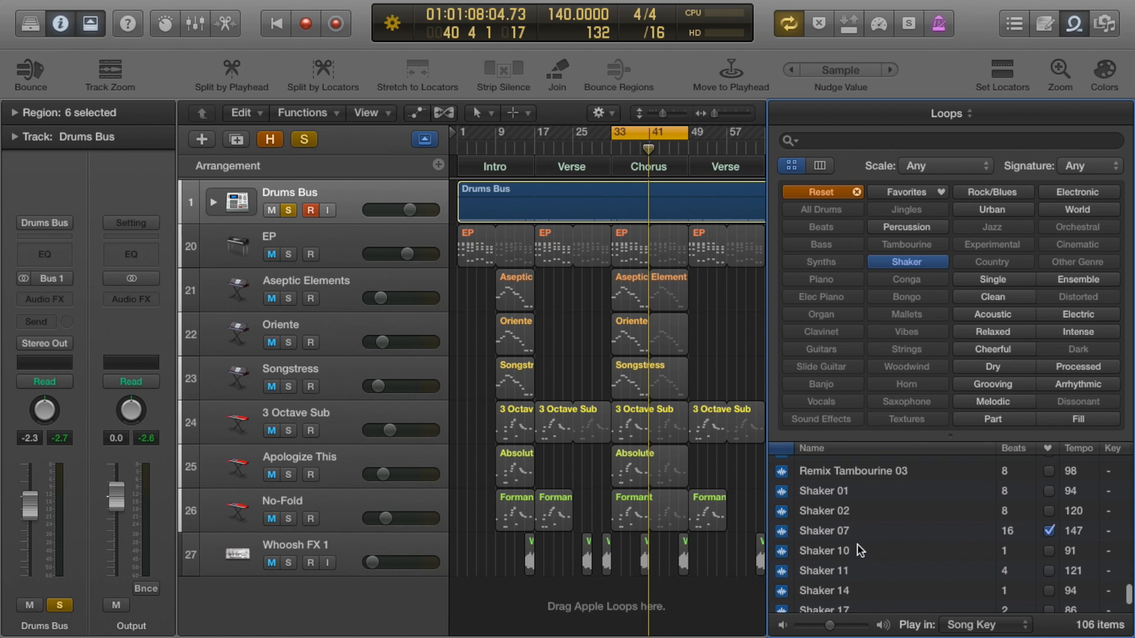
# Step: Preview a loop further down the list of Shaker loops
pyautogui.scroll(-4, 857, 541)
pyautogui.click(851, 477)
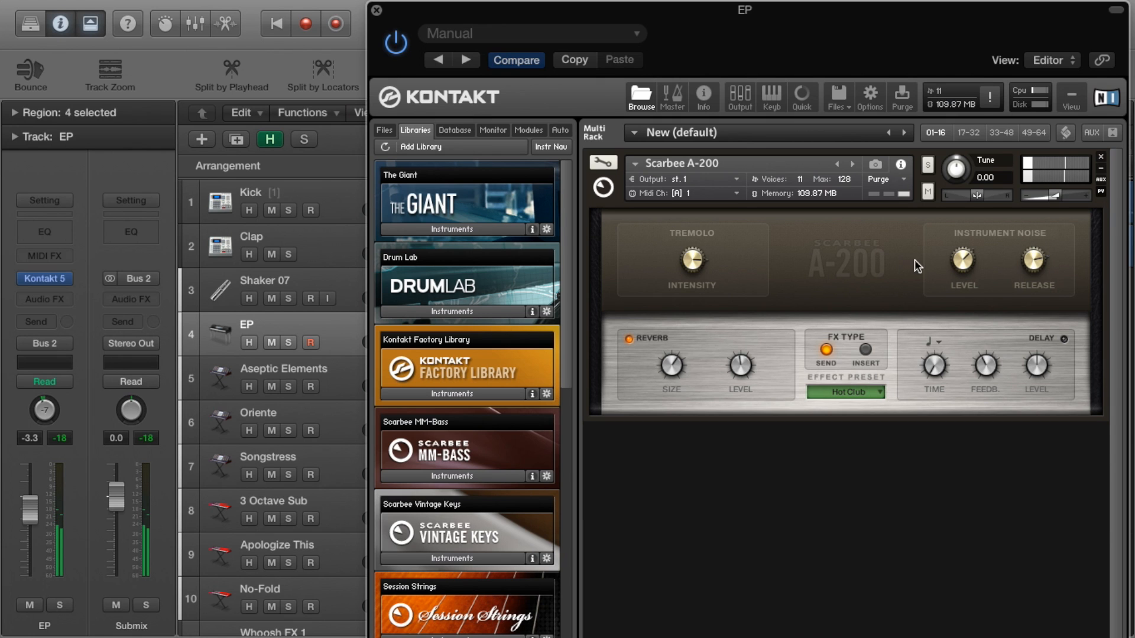
# Step: Adjust the Scarbee A-200's instrument noise level and release, and turn off its built-in reverb
pyautogui.click(959, 253)
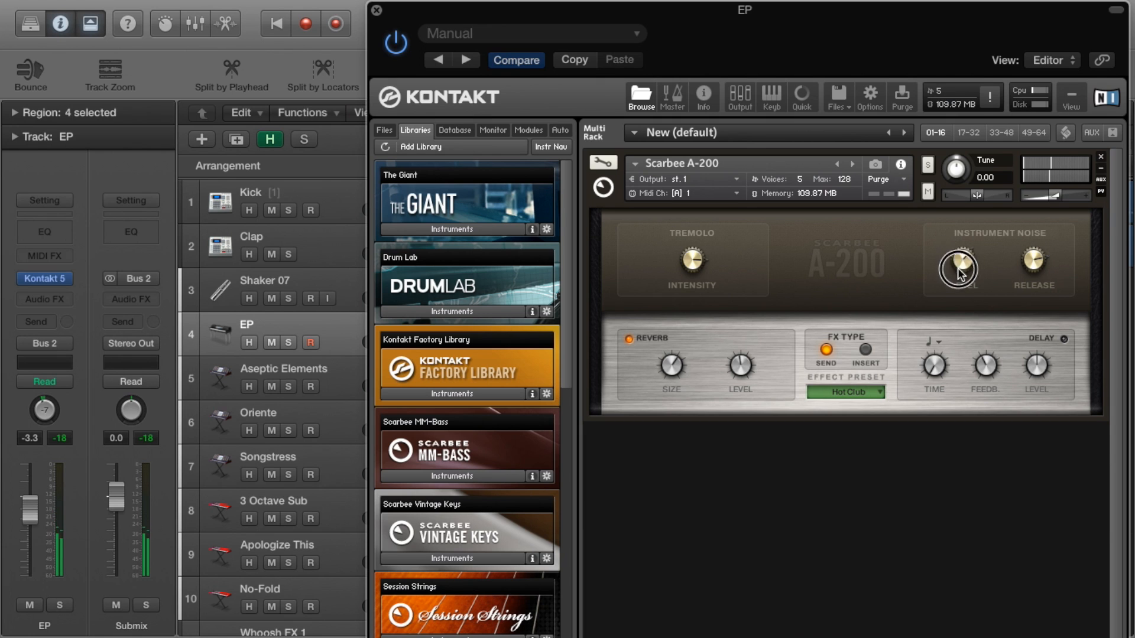
pyautogui.click(1024, 266)
pyautogui.moveTo(1024, 265)
pyautogui.mouseDown()
pyautogui.moveTo(1028, 248)
pyautogui.moveTo(1030, 291)
pyautogui.moveTo(1026, 263)
pyautogui.mouseUp()
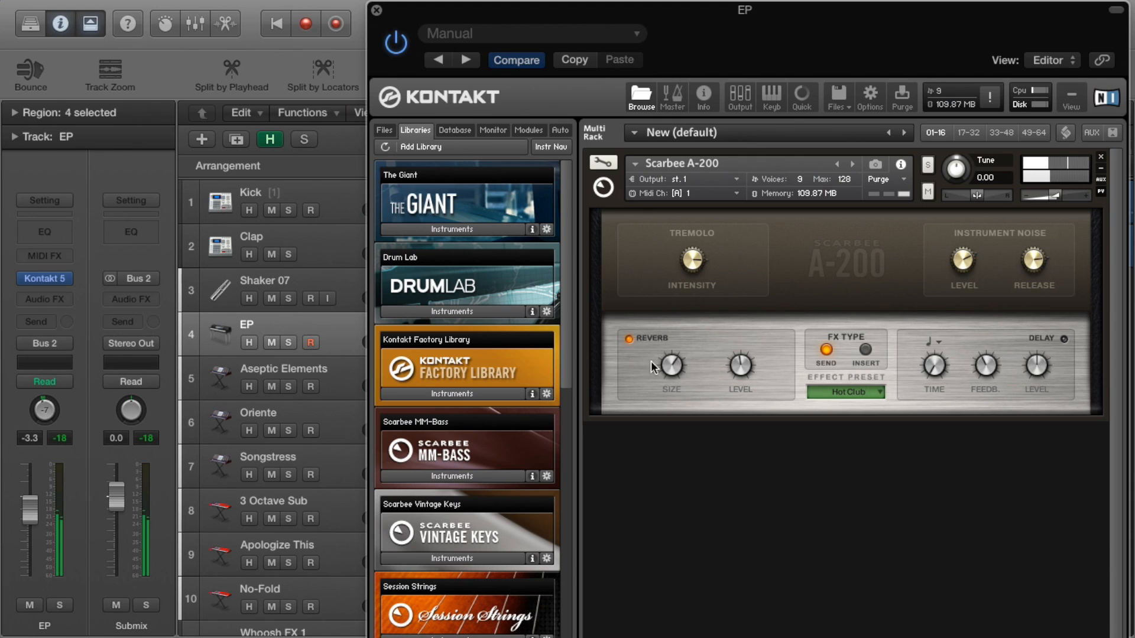
pyautogui.click(629, 339)
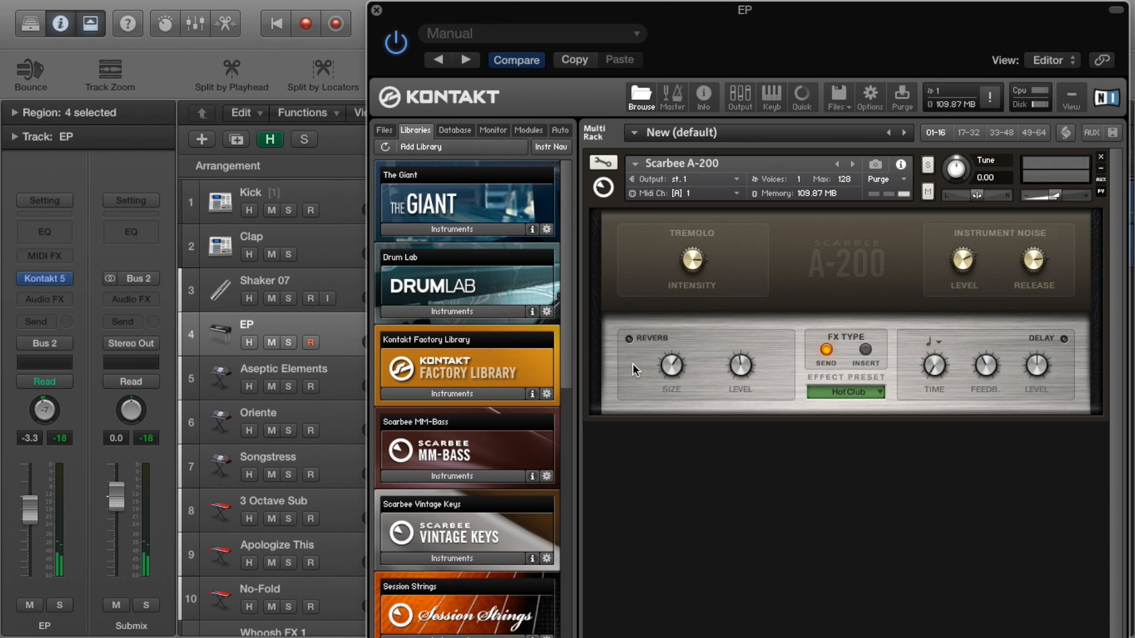
pyautogui.click(215, 208)
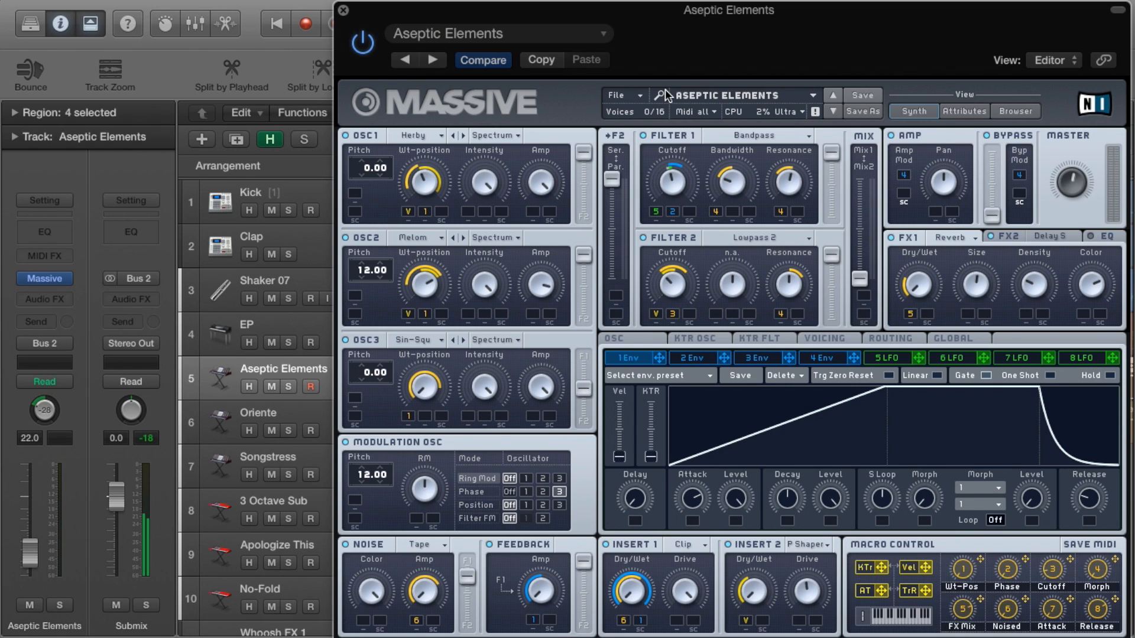
# Step: Adjust the release of envelopes 1 and 2 in the Aseptic Elements patch and display envelope 3
pyautogui.moveTo(710, 29); pyautogui.dragTo(713, 30)
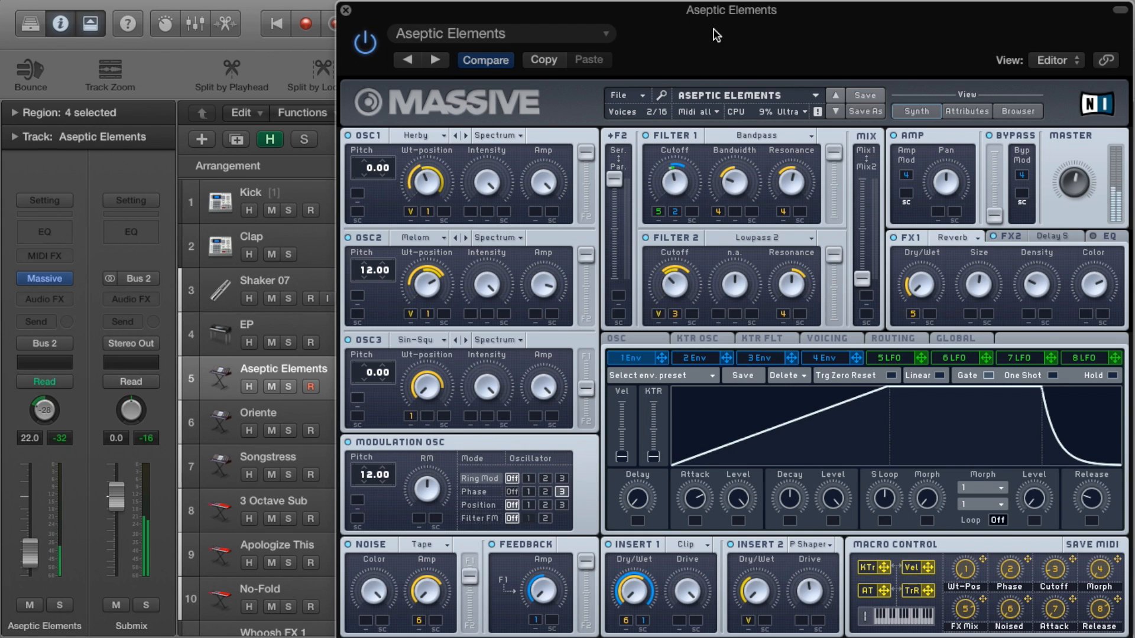
pyautogui.moveTo(1089, 504); pyautogui.dragTo(1089, 498)
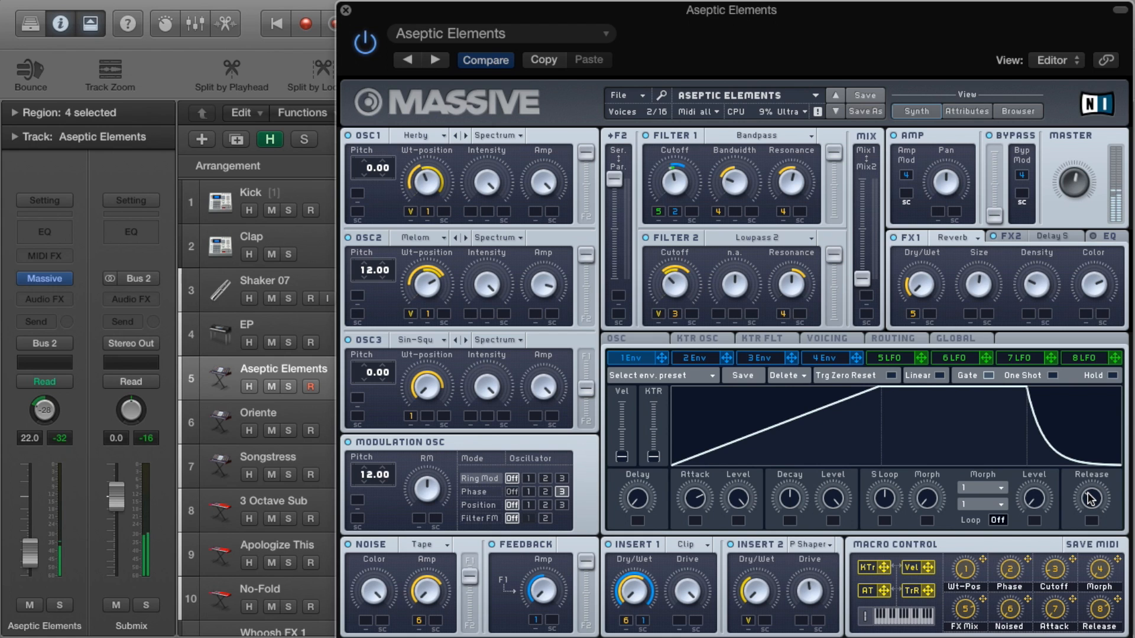
pyautogui.moveTo(1089, 498); pyautogui.dragTo(1088, 500)
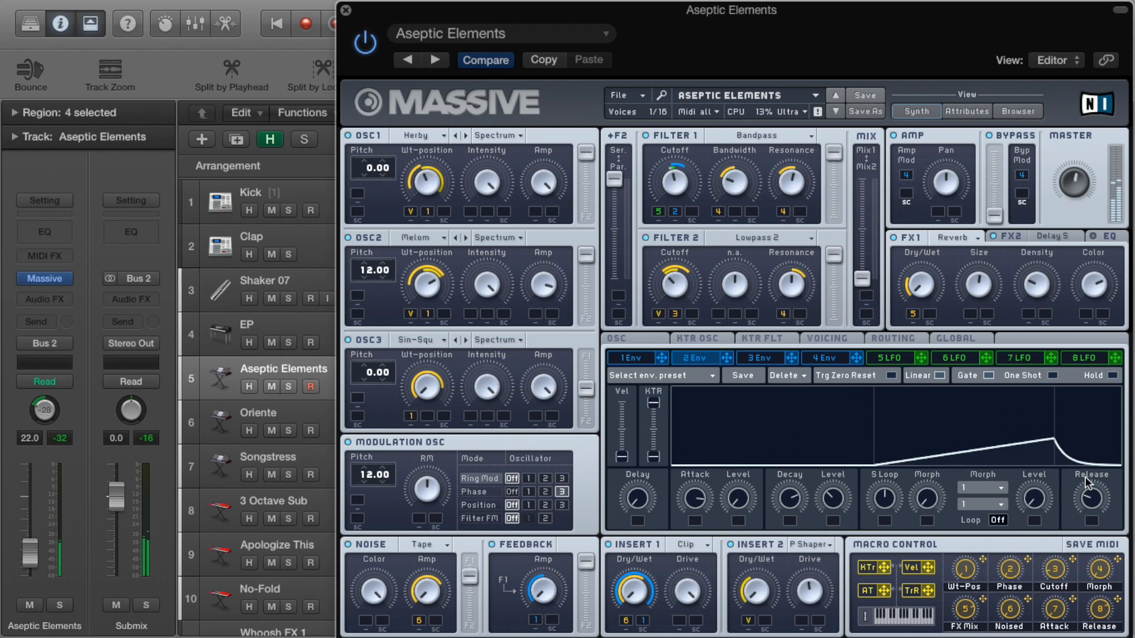
pyautogui.moveTo(1089, 495); pyautogui.dragTo(1089, 500)
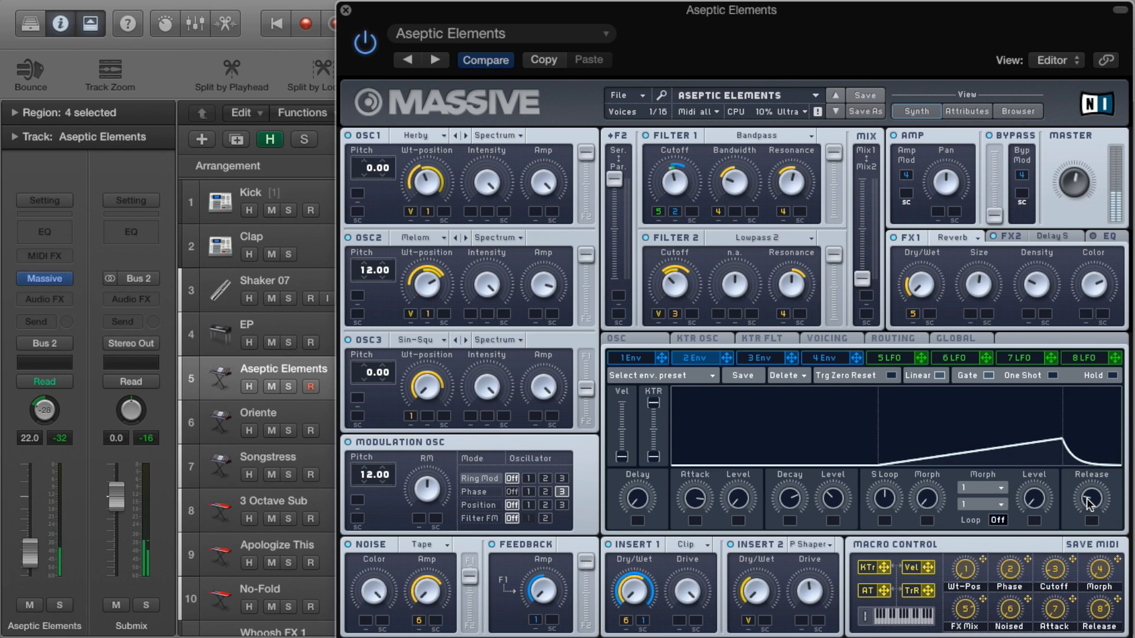
pyautogui.click(765, 358)
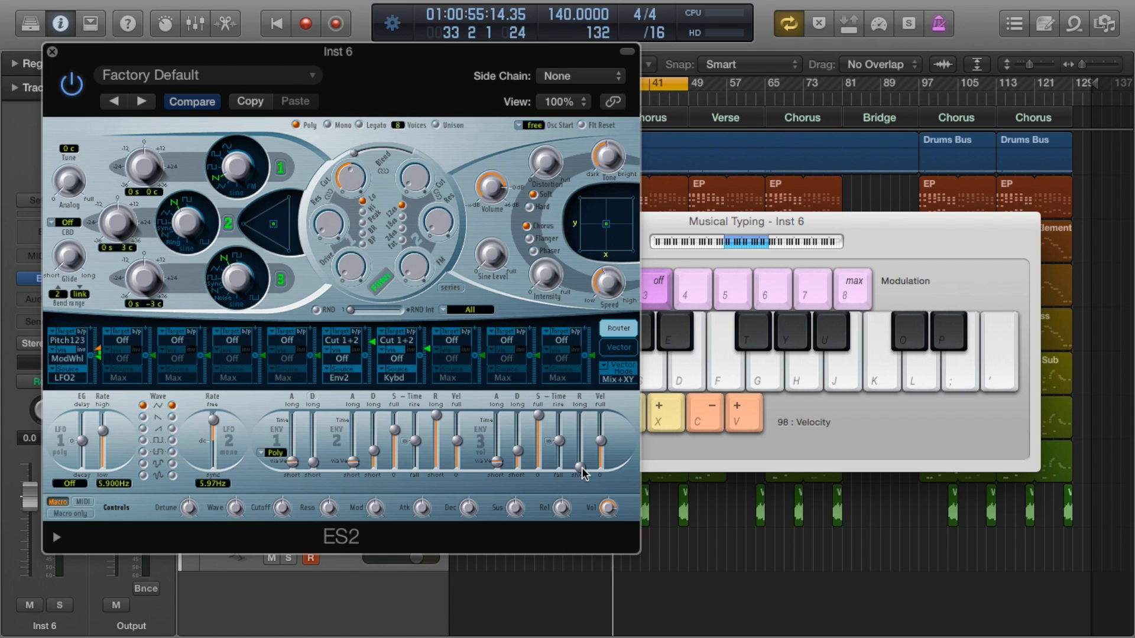
# Step: Raise the release of ES2's envelope 3 to its maximum, playing a note before and after the change
pyautogui.press('h')
pyautogui.moveTo(582, 467); pyautogui.dragTo(582, 408)
pyautogui.press('h')
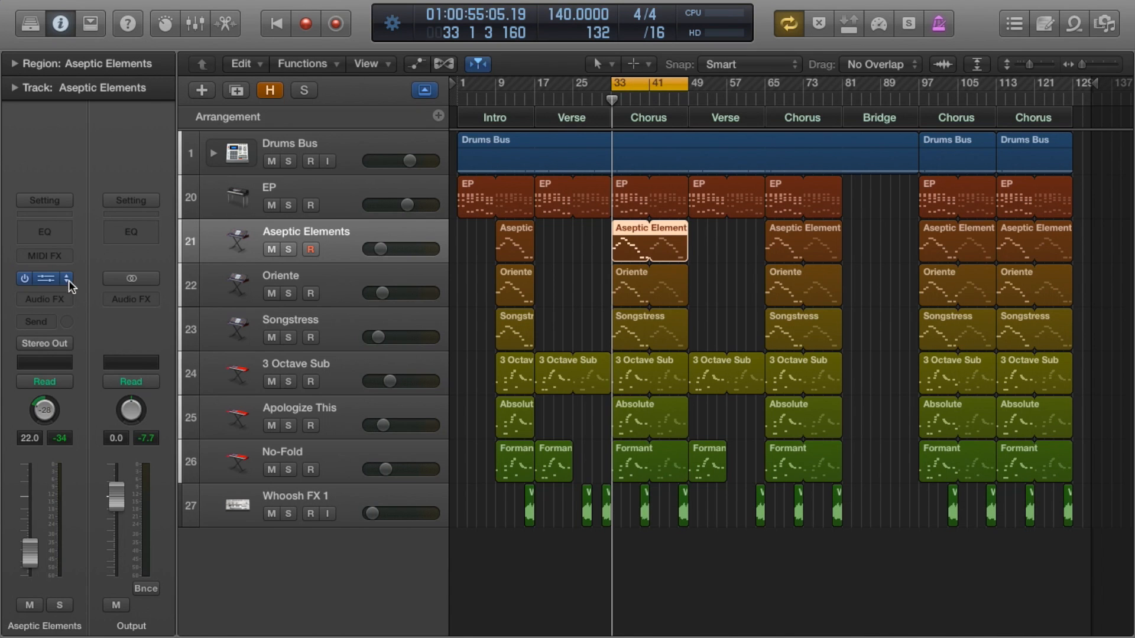
# Step: Load the mono version of Native Instruments Massive as the Aseptic Elements track's instrument
pyautogui.click(65, 284)
pyautogui.click(43, 583)
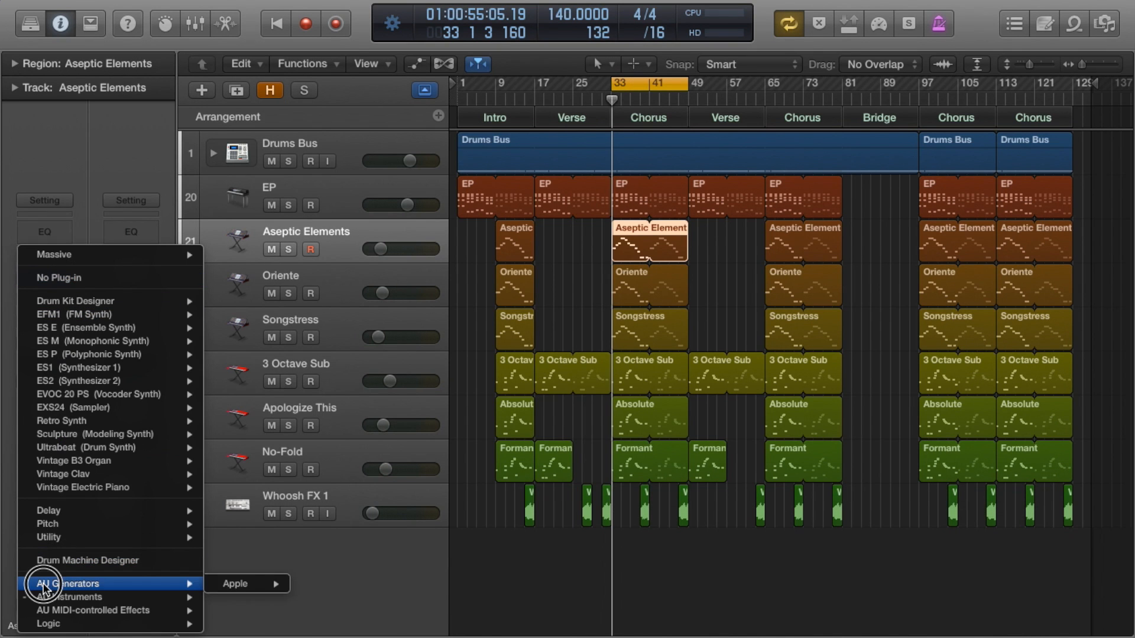
pyautogui.click(157, 597)
pyautogui.click(252, 597)
pyautogui.click(387, 611)
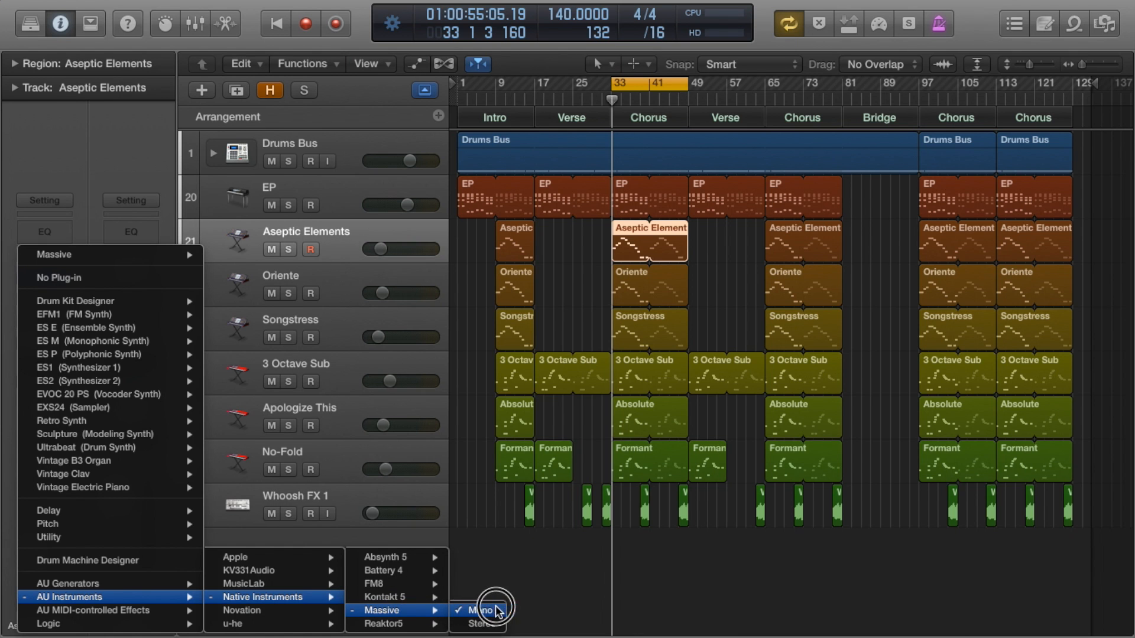
pyautogui.click(495, 611)
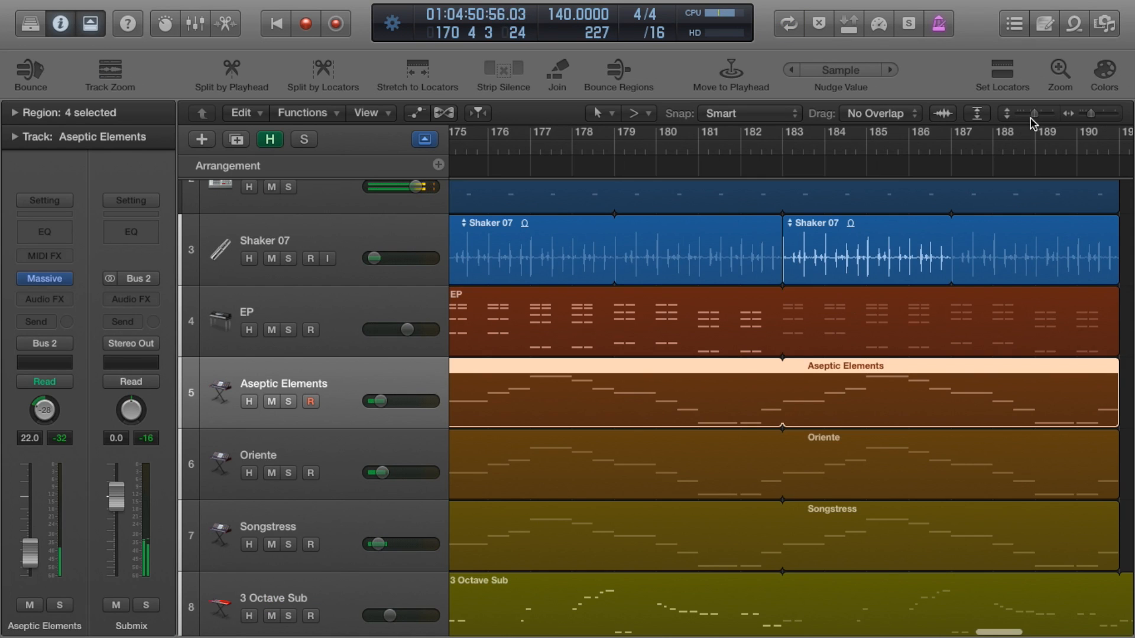
pyautogui.click(1101, 120)
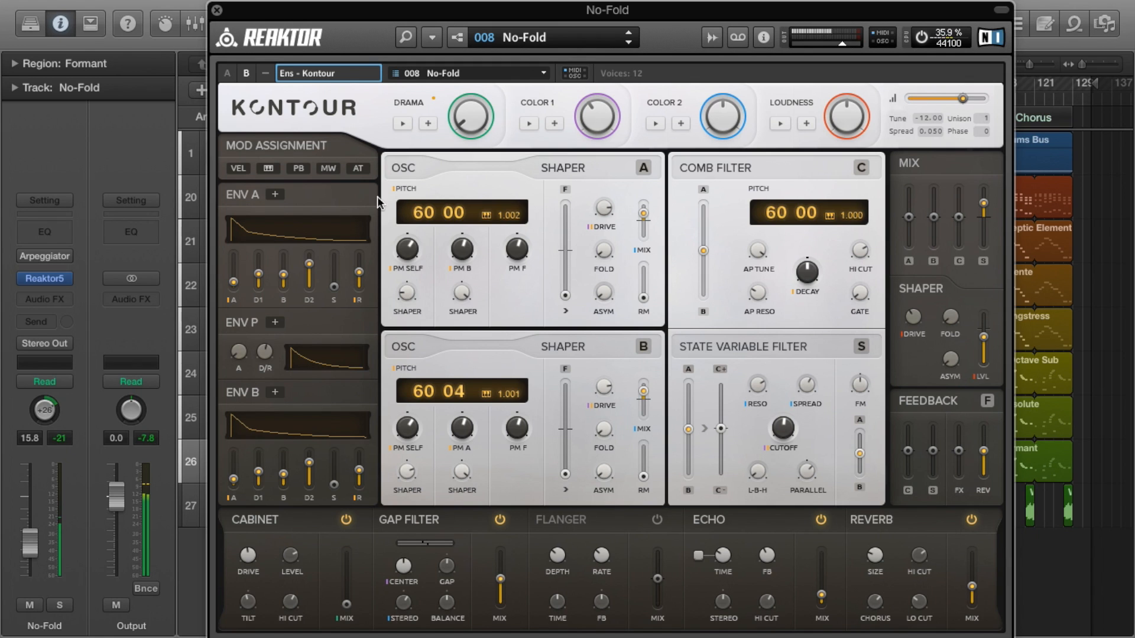
# Step: Toggle Kontour's flanger on the No-Fold patch and raise the echo amount in its A view
pyautogui.click(658, 521)
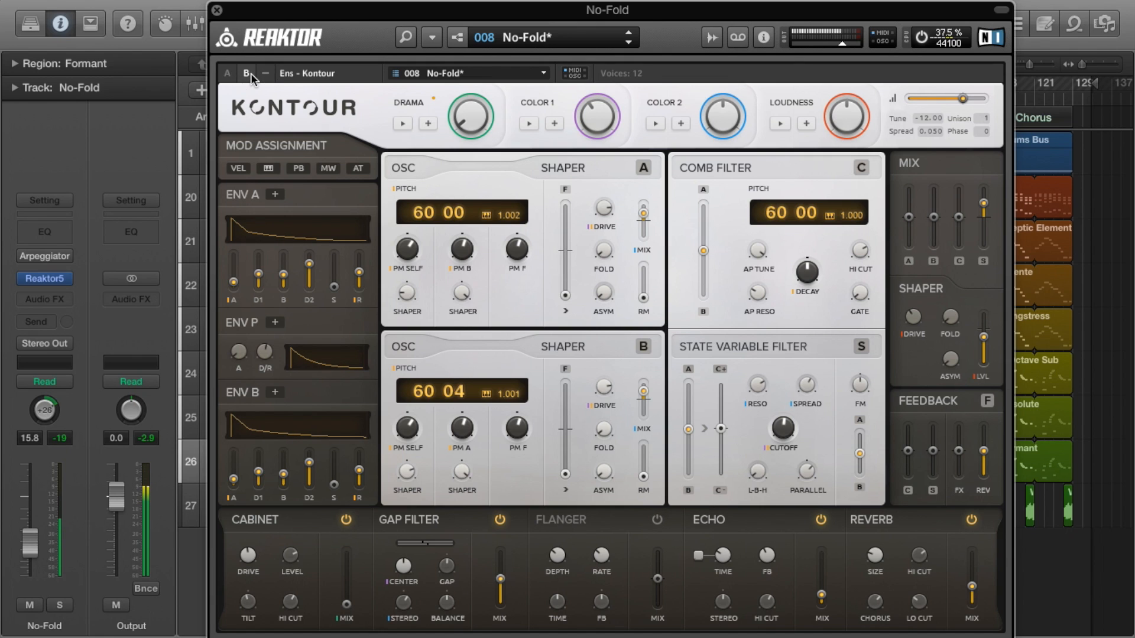
pyautogui.click(229, 73)
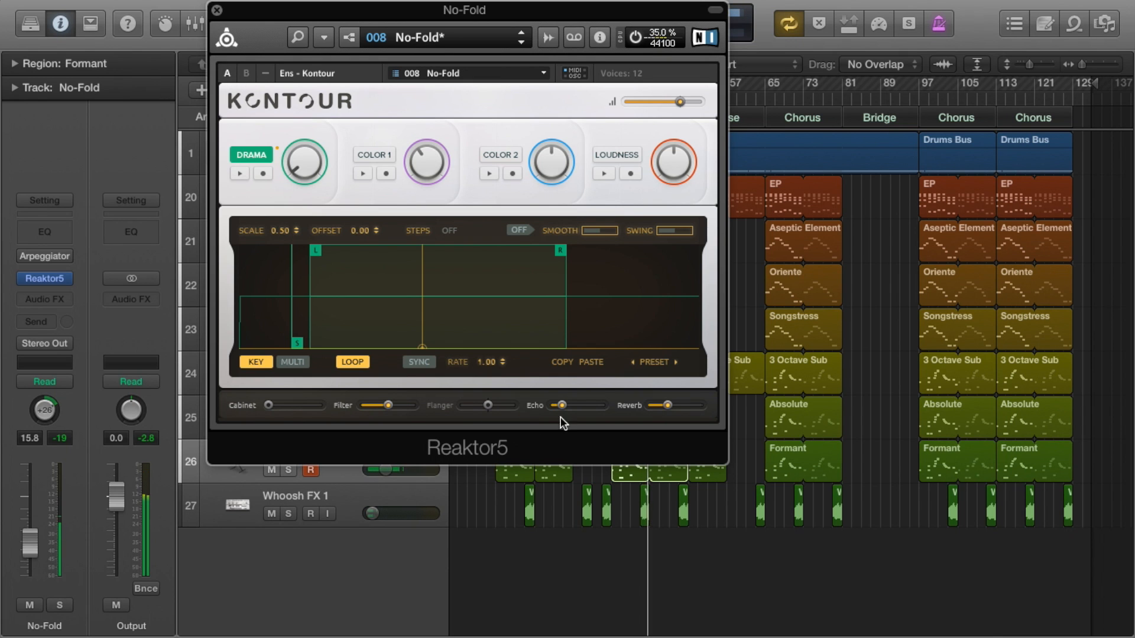
pyautogui.moveTo(564, 408); pyautogui.dragTo(615, 404)
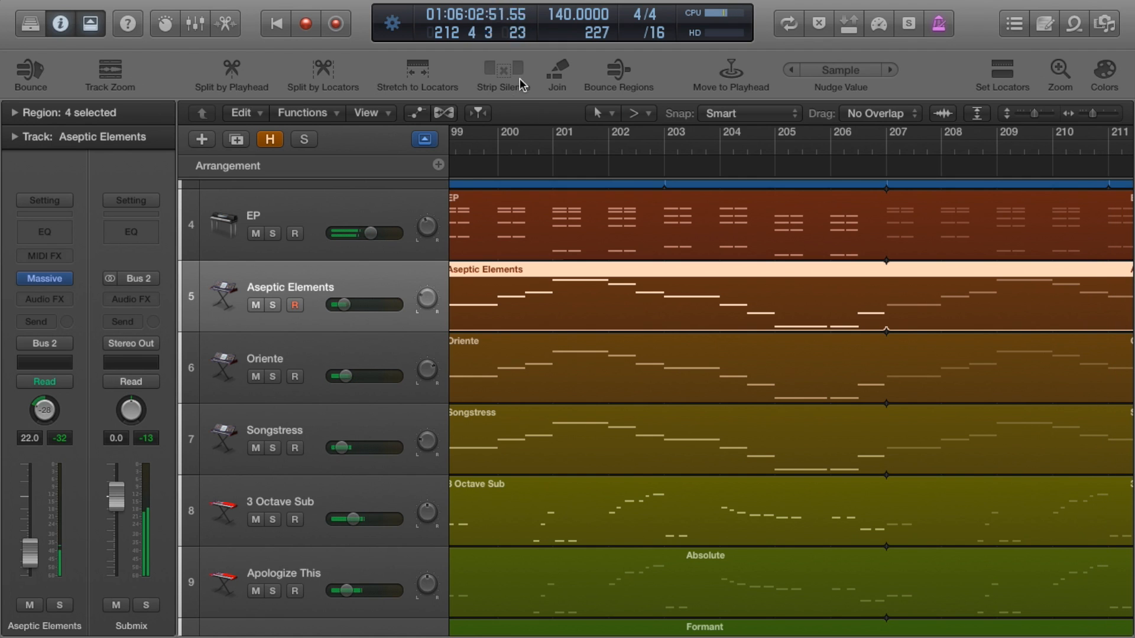
# Step: Turn on Catch Playhead so the tracks area follows playback
pyautogui.click(480, 113)
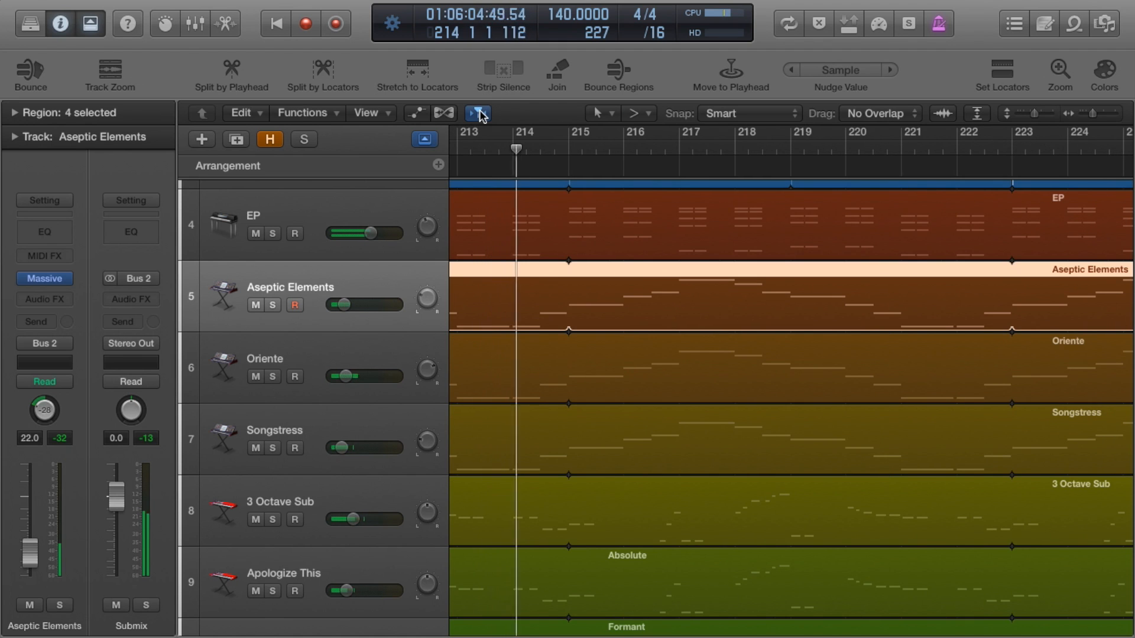